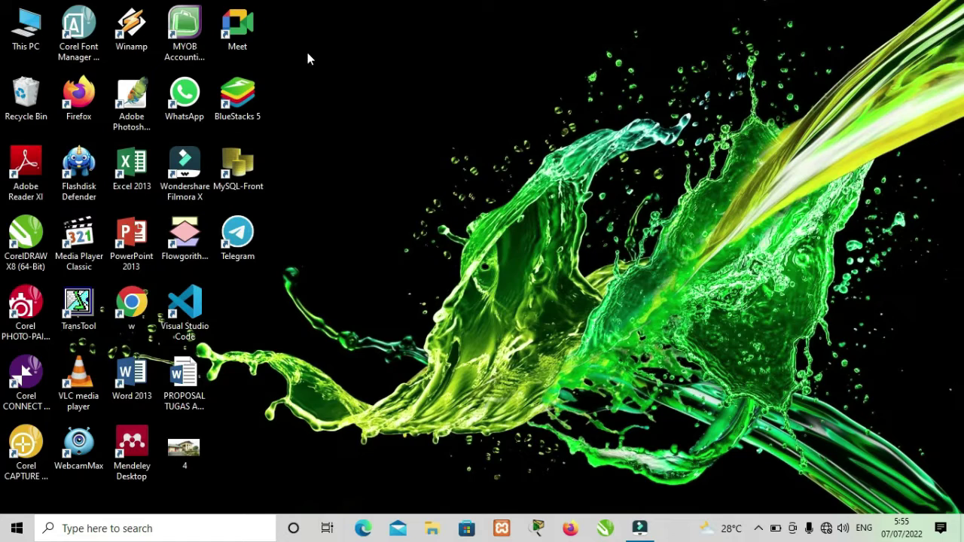
- Launch MYOB Accounting Plus v18 from its desktop shortcut to reach the Welcome window
{"action": "double_click", "coordinate": [194, 53]}
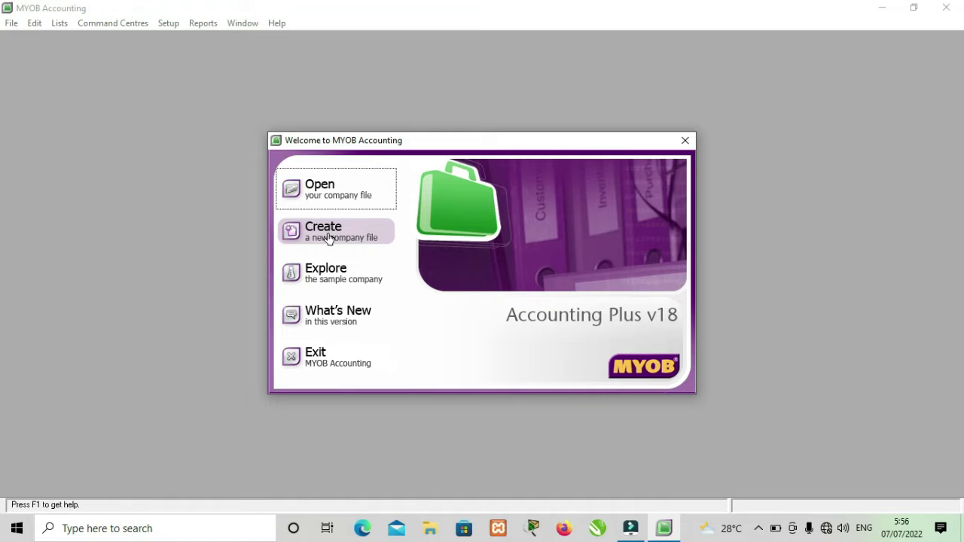
- Choose to create a new company file and move past the Introduction page
{"action": "left_click", "coordinate": [325, 235]}
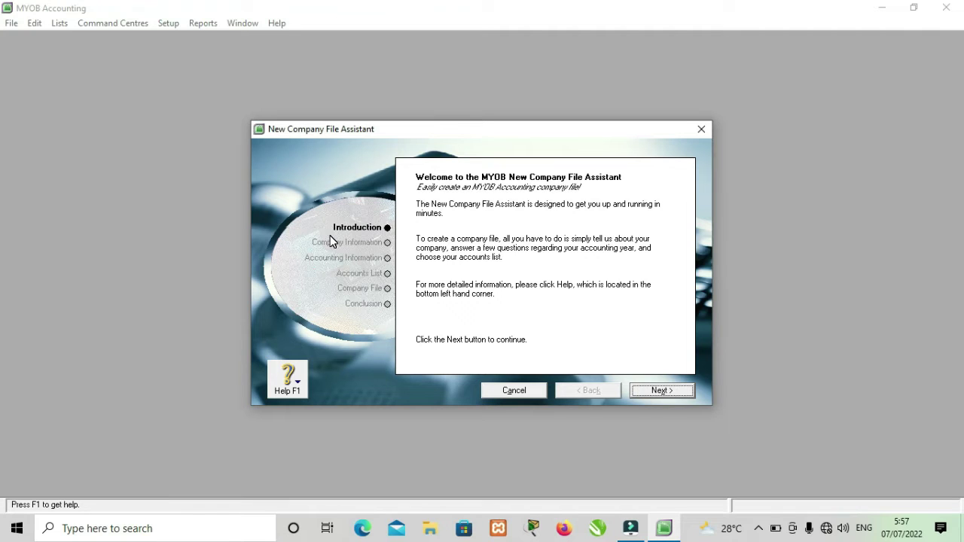
{"action": "left_click", "coordinate": [663, 390]}
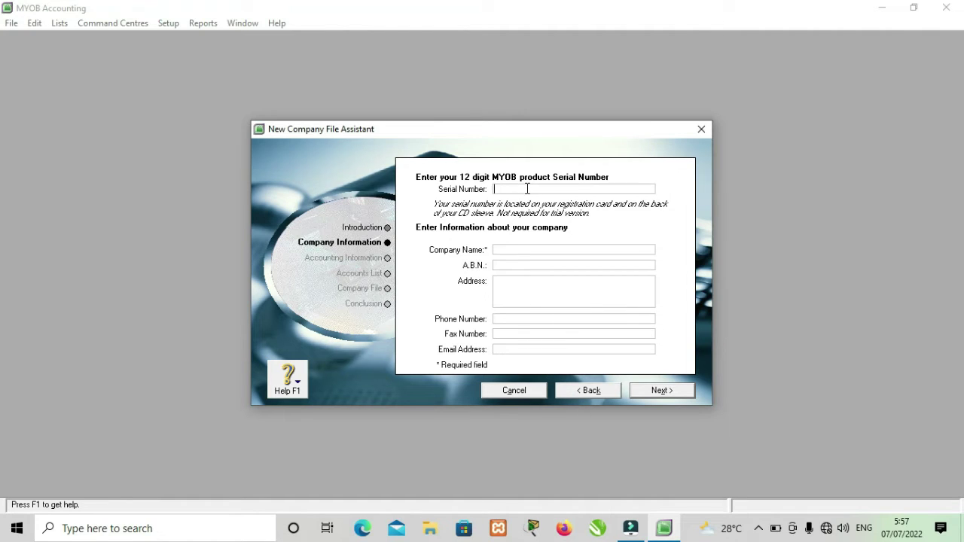
- Enter the product serial number and the company name PT MALA MAJU SEJAHTERA
{"action": "left_click", "coordinate": [527, 249]}
{"action": "type", "text": "PT MALA"}
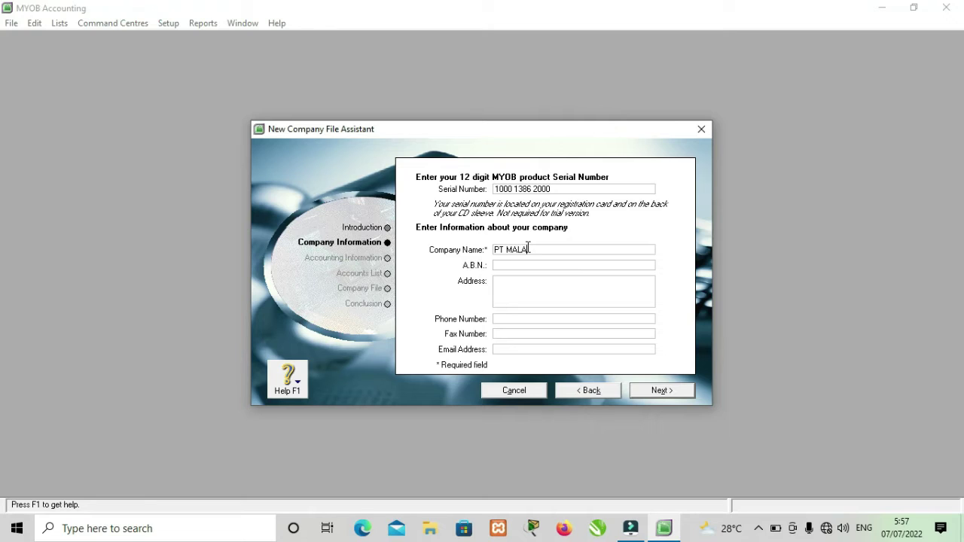
{"action": "type", "text": " MAJU SEJAHTERA"}
- Fill in the company's A.B.N. and the first line of its street address
{"action": "left_click", "coordinate": [531, 264]}
{"action": "type", "text": "123 456 789"}
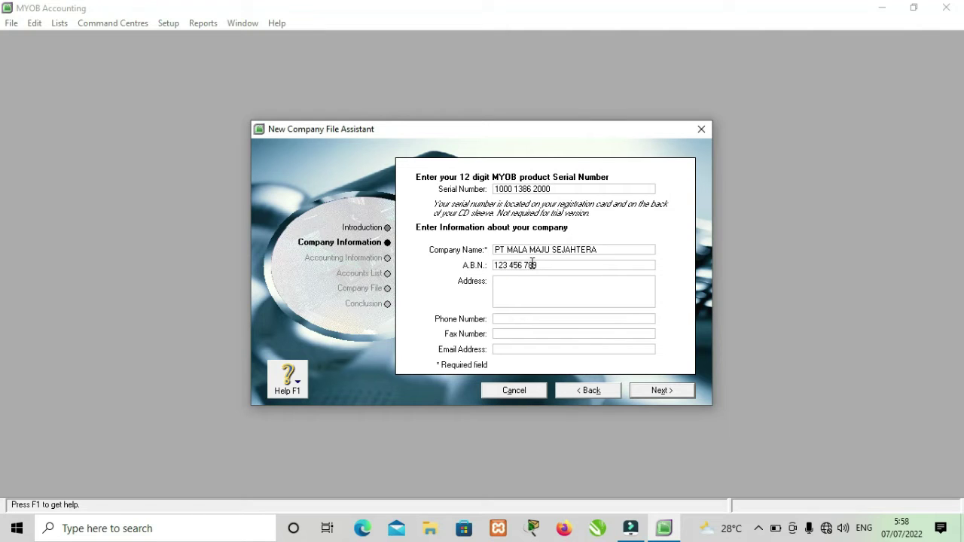
{"action": "left_click", "coordinate": [532, 284]}
{"action": "type", "text": "Jl bataua ray"}
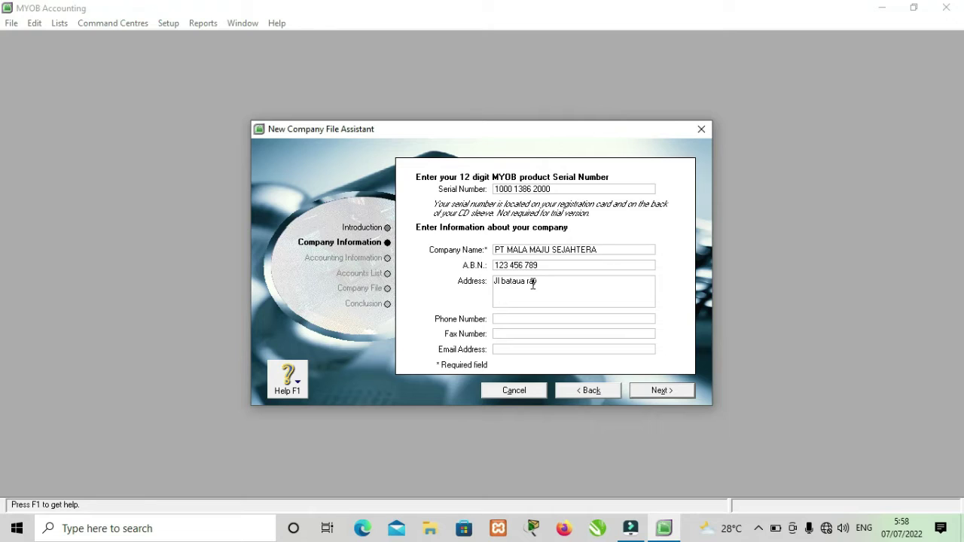
{"action": "type", "text": "a"}
- Enter the company's phone number and e-mail address, leave fax blank, and continue
{"action": "left_click", "coordinate": [534, 318]}
{"action": "left_click", "coordinate": [534, 330]}
{"action": "left_click", "coordinate": [530, 349]}
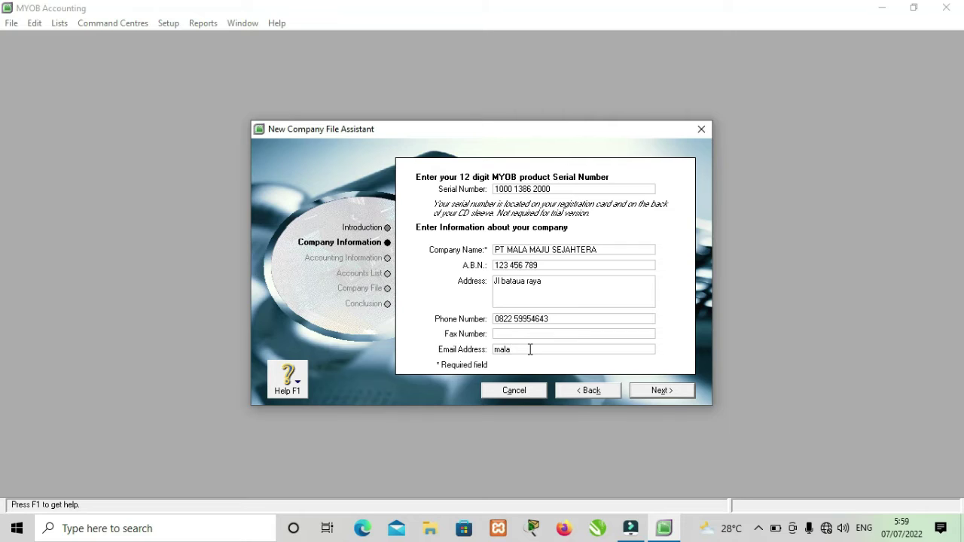
{"action": "left_click", "coordinate": [655, 392]}
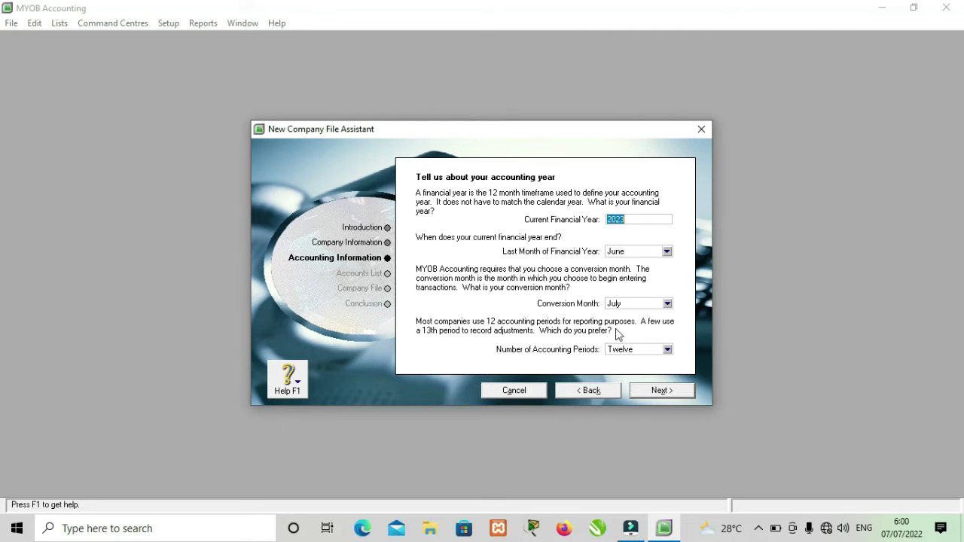
- Set the financial year to end in December with January as conversion month, twelve periods
{"action": "left_click", "coordinate": [668, 252]}
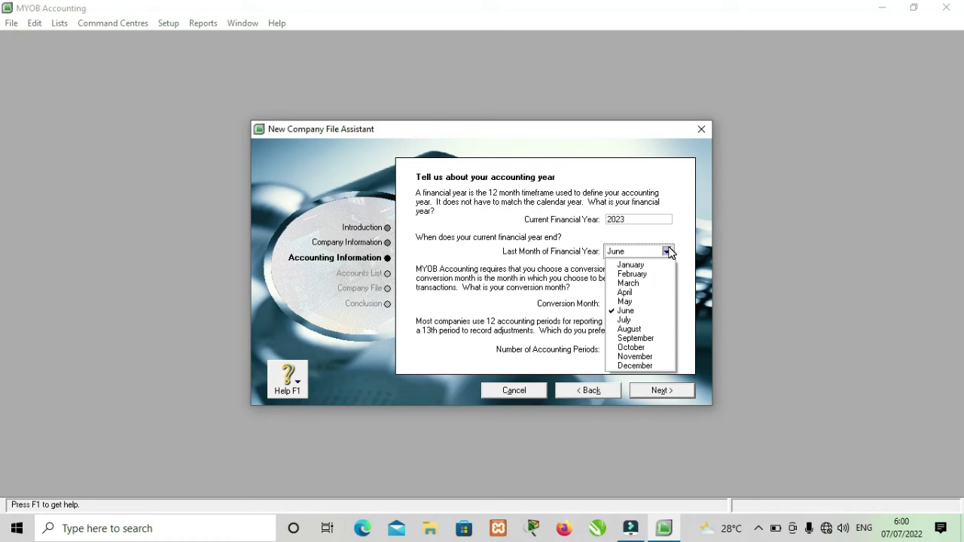
{"action": "left_click", "coordinate": [638, 365]}
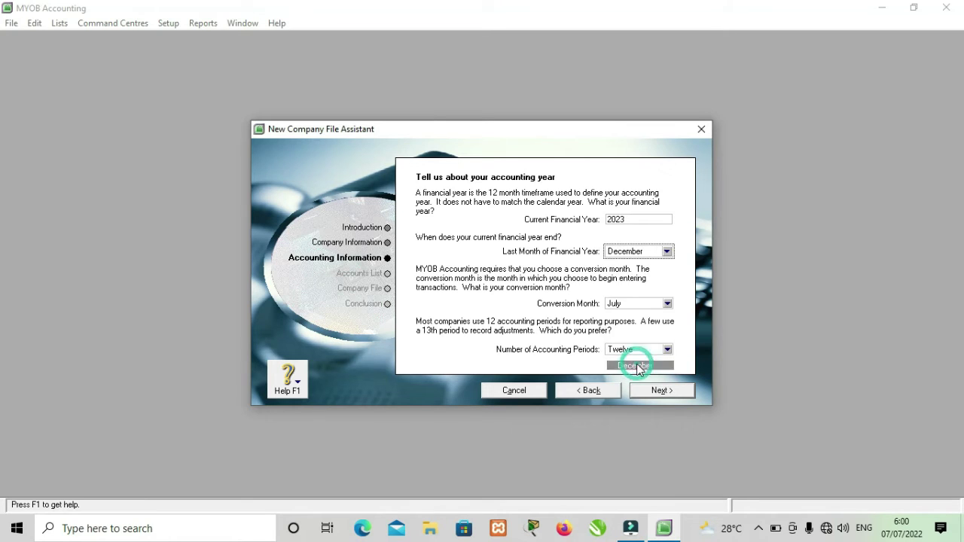
{"action": "left_click", "coordinate": [668, 303]}
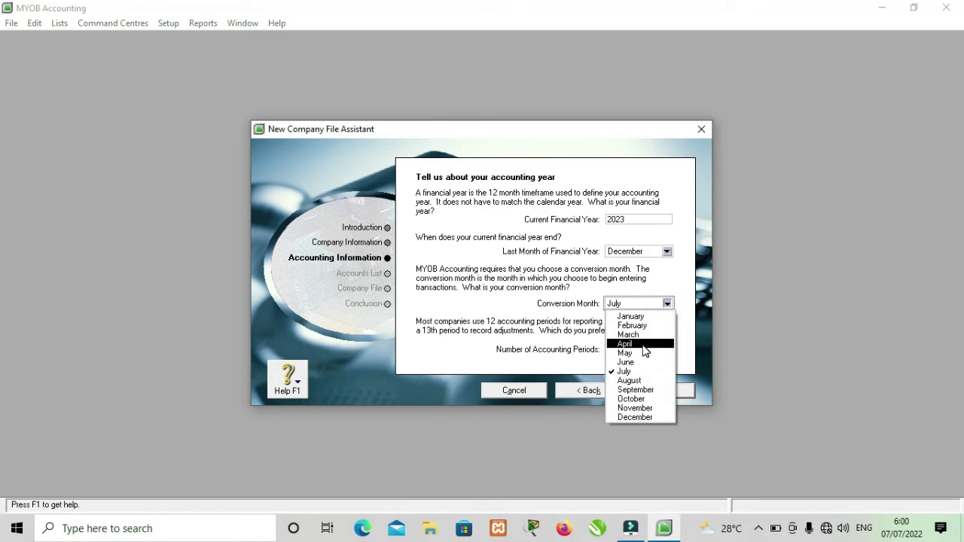
{"action": "left_click", "coordinate": [639, 317]}
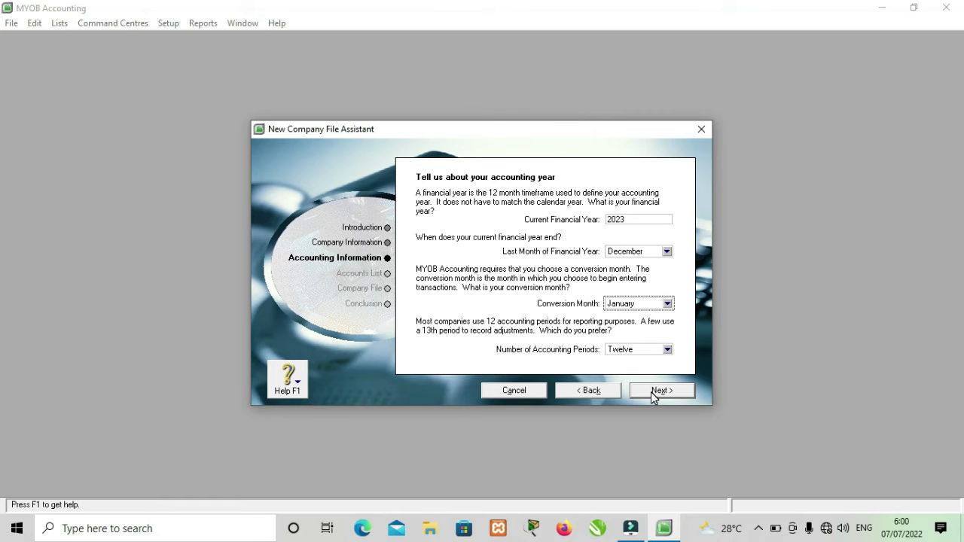
{"action": "left_click", "coordinate": [652, 393]}
{"action": "left_click", "coordinate": [654, 393]}
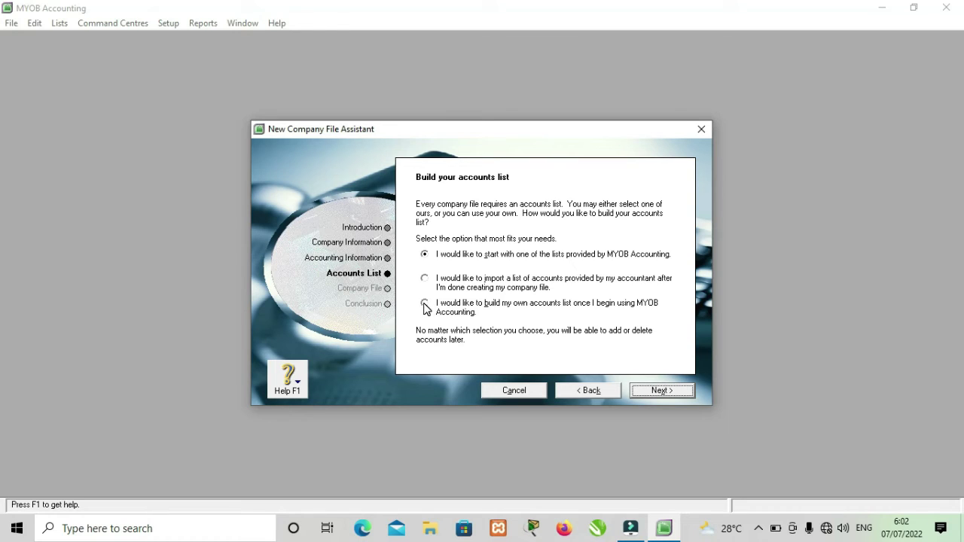
- Choose to build your own accounts list later and continue to the Company File page
{"action": "left_click", "coordinate": [425, 305]}
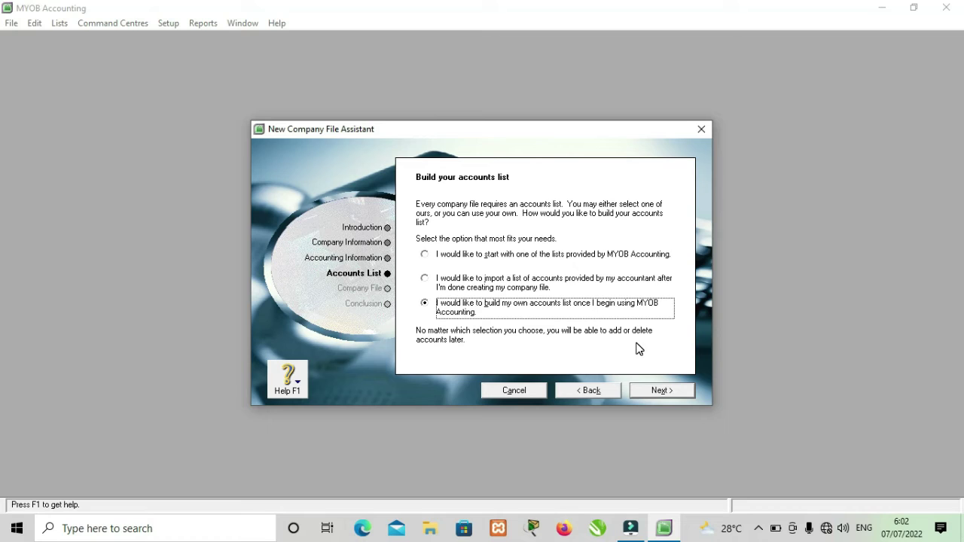
{"action": "left_click", "coordinate": [664, 391]}
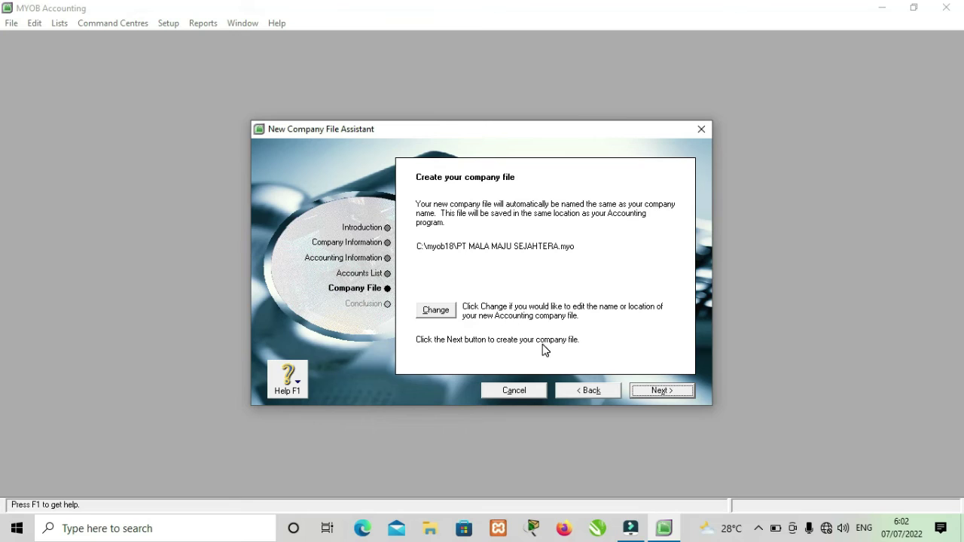
- Create the company file C:\myob18\PT MALA MAJU SEJAHTERA.myo
{"action": "left_click", "coordinate": [671, 392]}
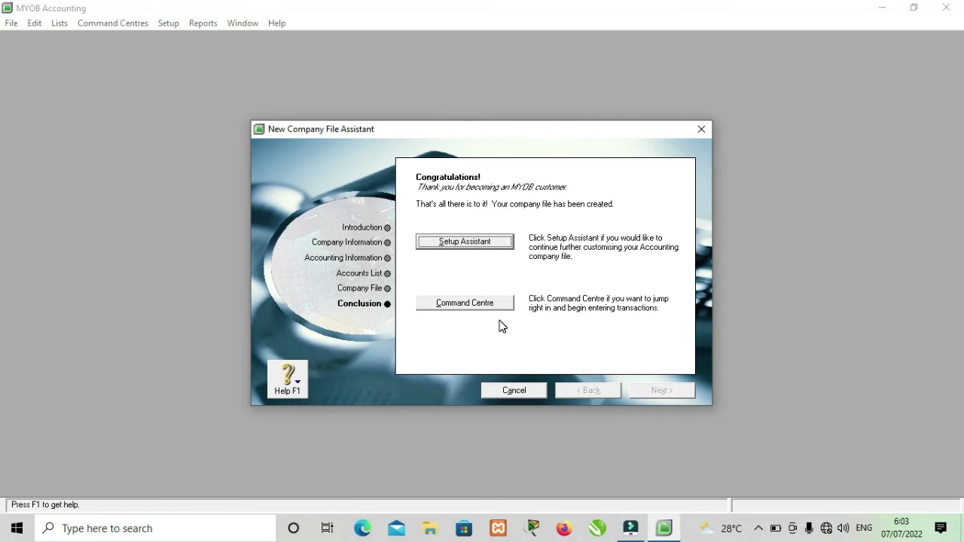
- Finish the assistant and open PT MALA MAJU SEJAHTERA in the Command Centre
{"action": "left_click", "coordinate": [479, 305]}
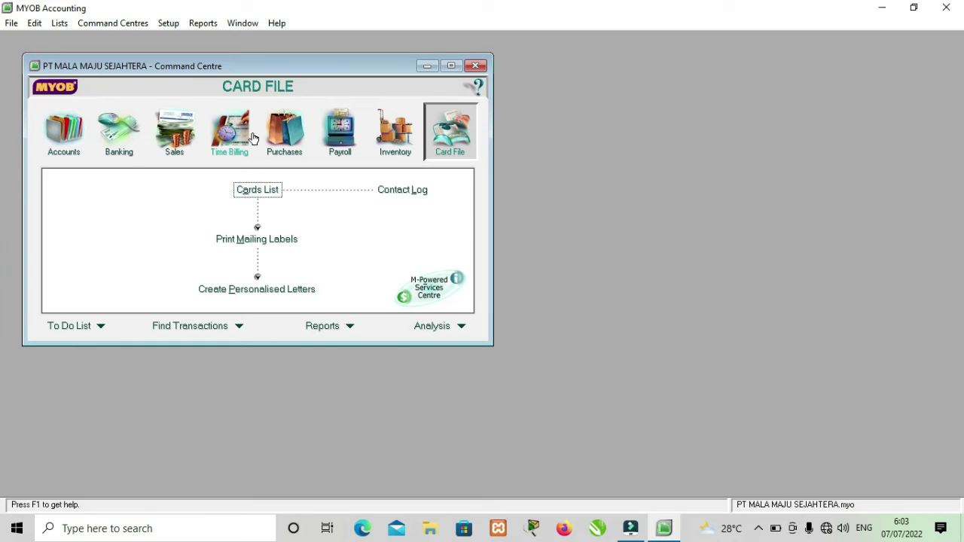
- Browse the Accounts, Banking, Sales and Time Billing centres of the Command Centre in turn
{"action": "left_click", "coordinate": [71, 143]}
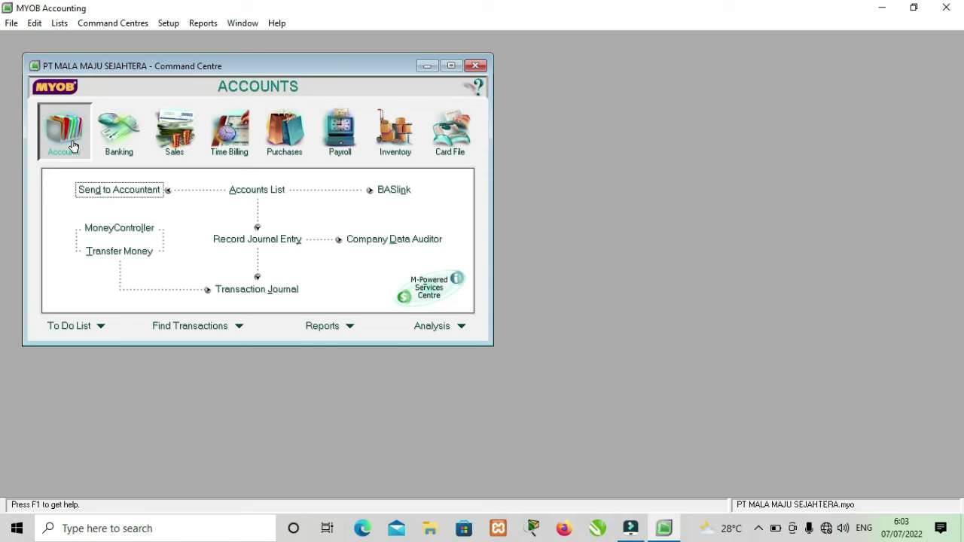
{"action": "left_click", "coordinate": [113, 145]}
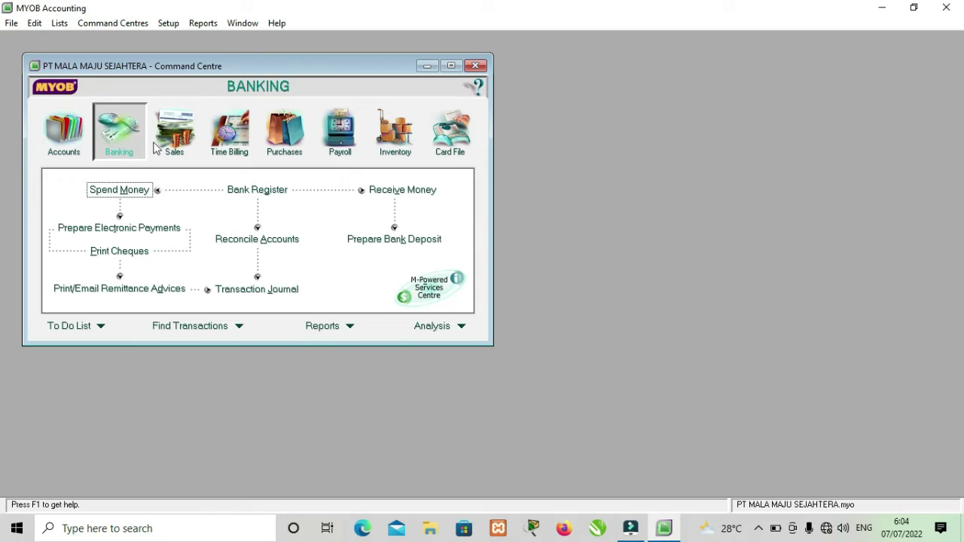
{"action": "left_click", "coordinate": [178, 141]}
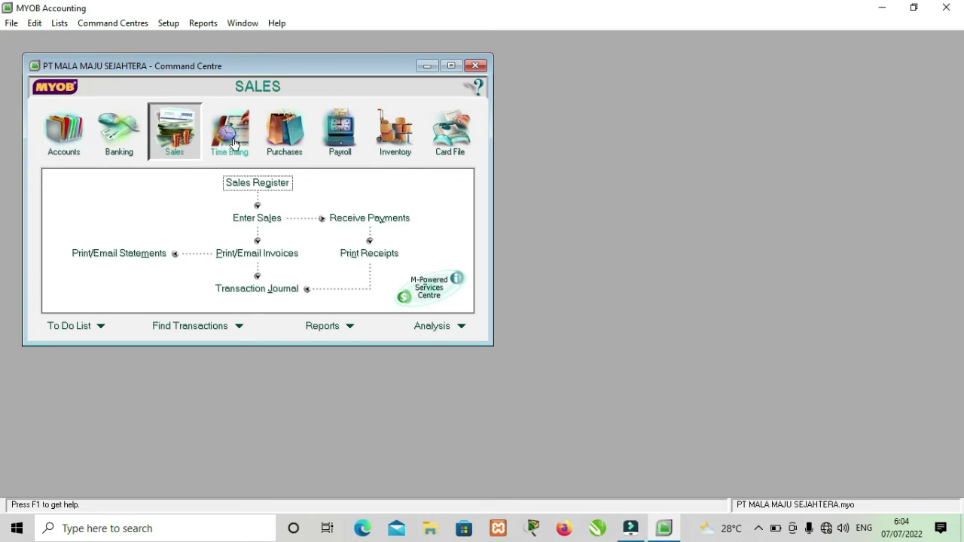
{"action": "left_click", "coordinate": [233, 143]}
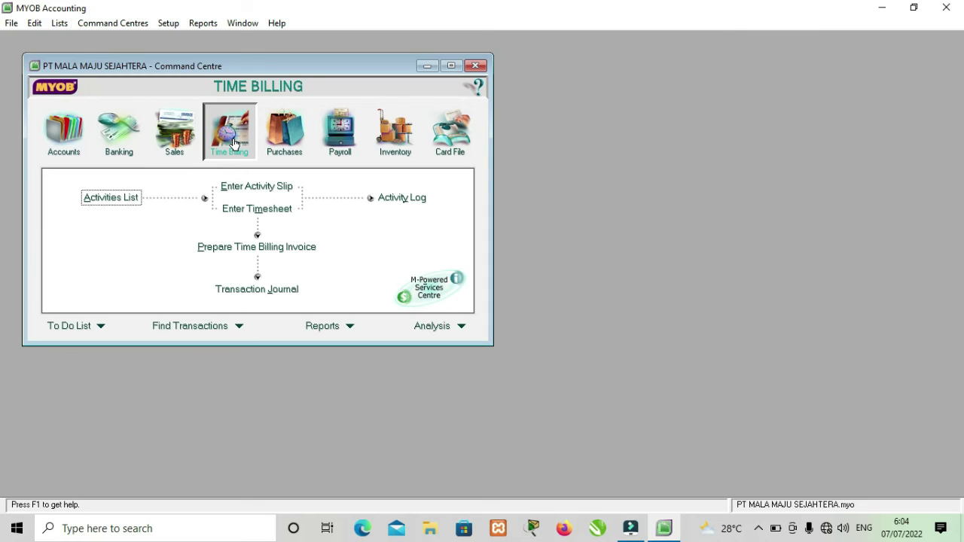
- Browse the Purchases, Payroll, Inventory and Card File centres of the Command Centre in turn
{"action": "left_click", "coordinate": [285, 146]}
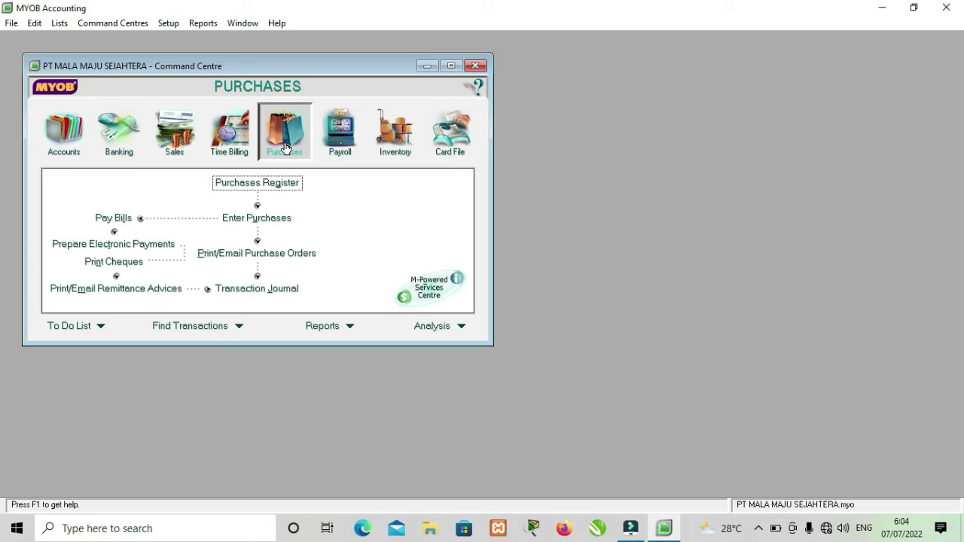
{"action": "left_click", "coordinate": [336, 144]}
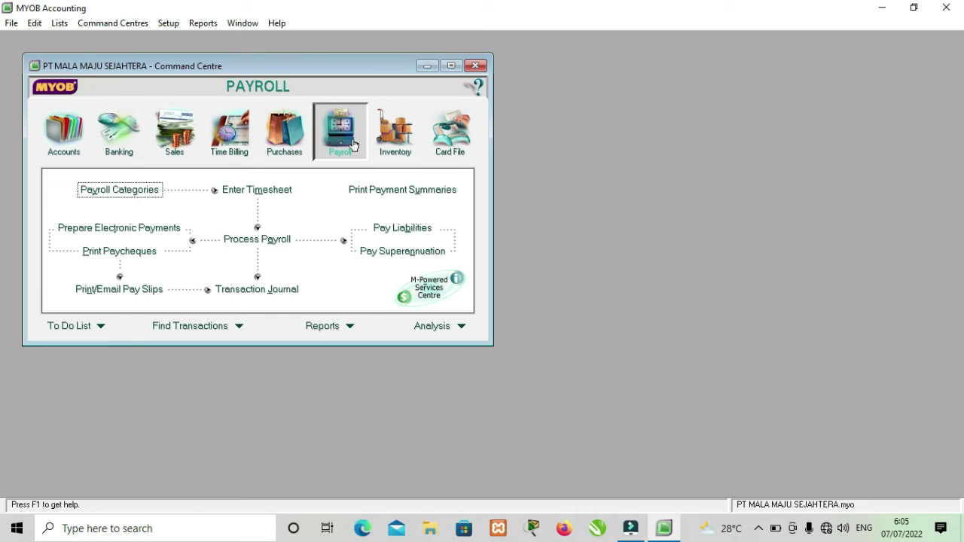
{"action": "left_click", "coordinate": [395, 144]}
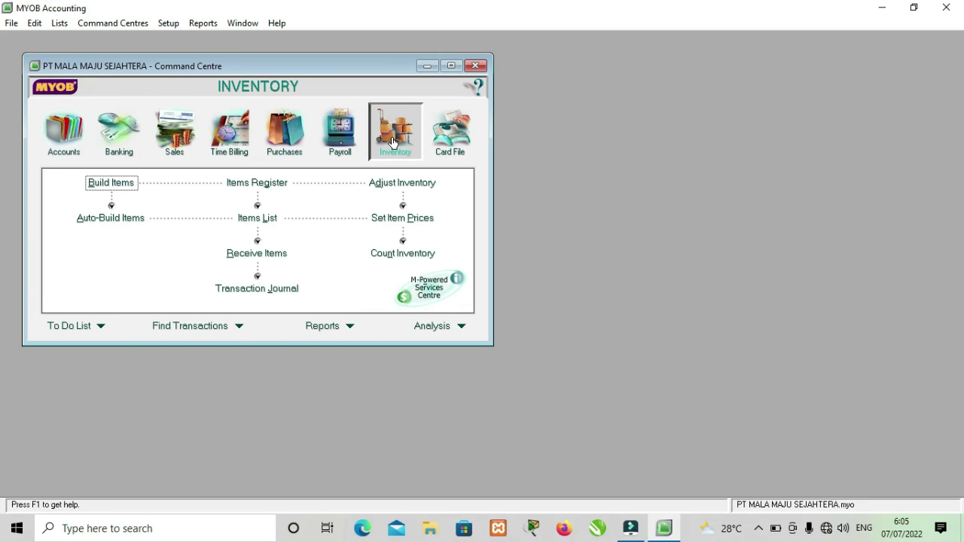
{"action": "left_click", "coordinate": [446, 153]}
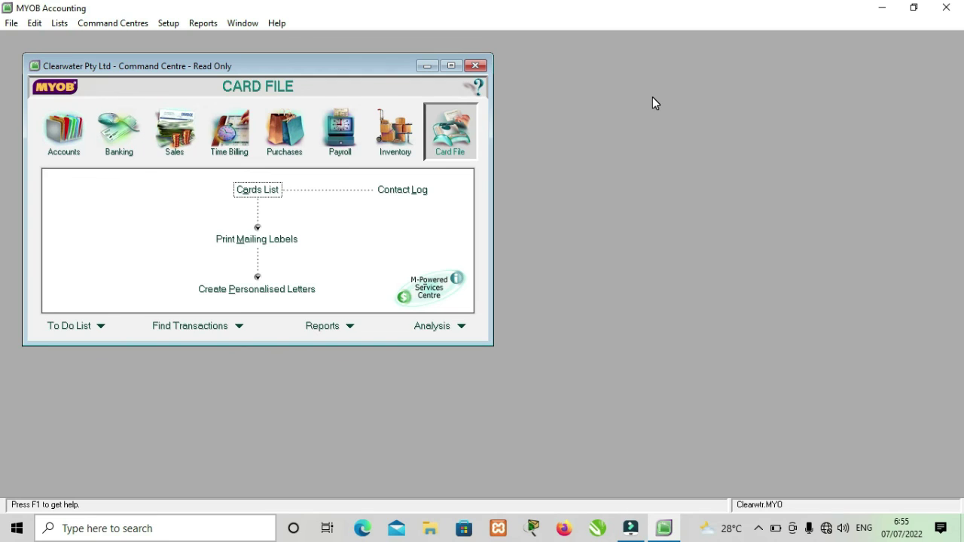
{"action": "left_click", "coordinate": [759, 528]}
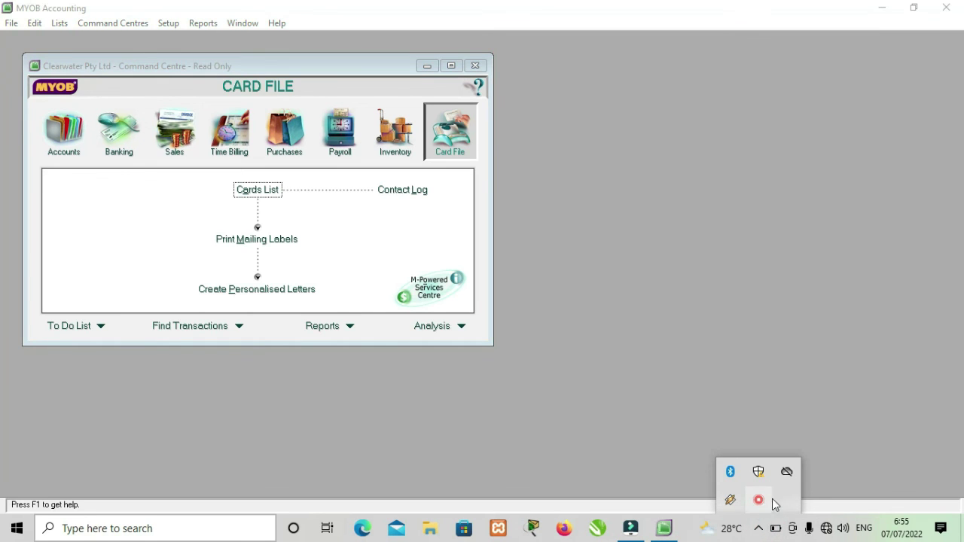
{"action": "right_click", "coordinate": [767, 498]}
{"action": "left_click", "coordinate": [787, 511]}
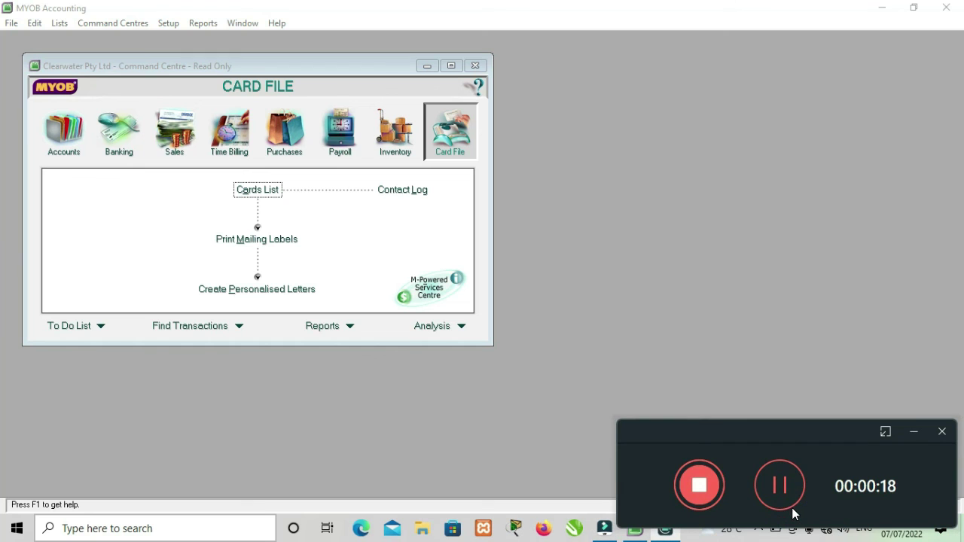
{"action": "left_click", "coordinate": [699, 485]}
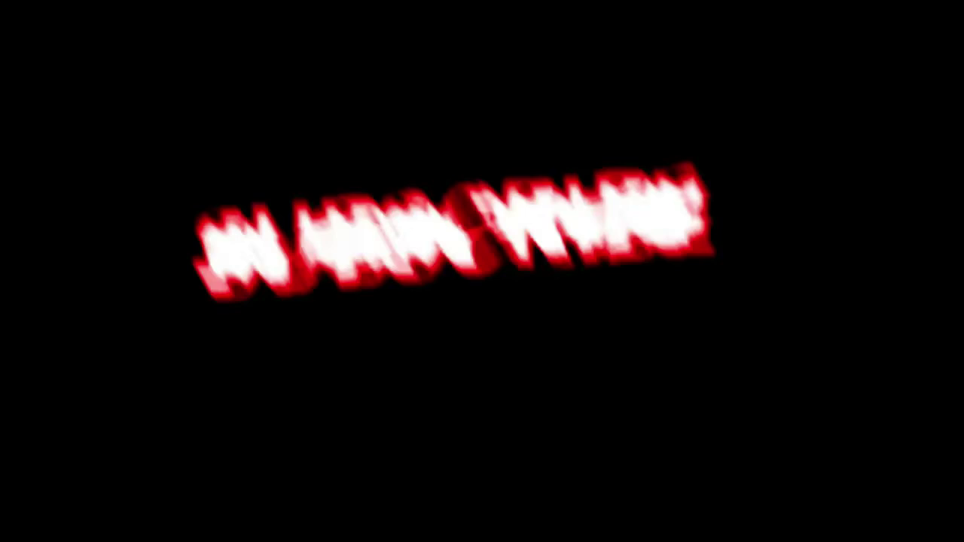